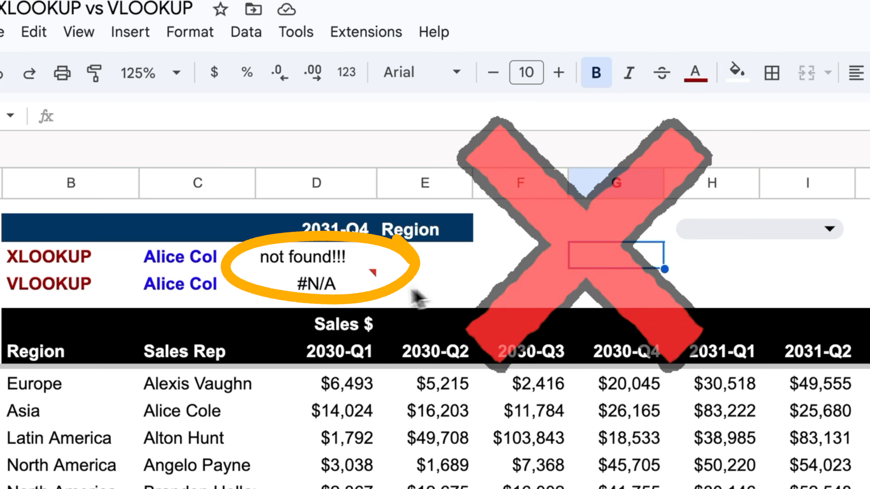
double_click(343, 288)
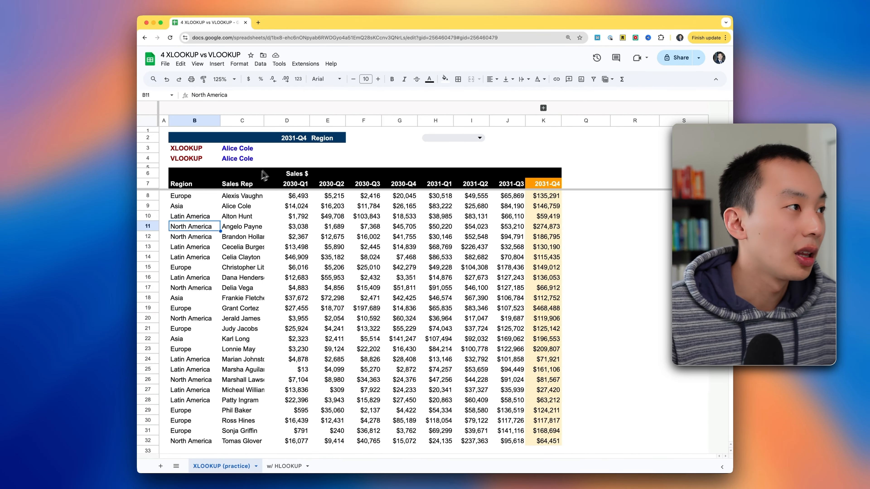
- Start an XLOOKUP formula in cell D3 using the sales rep name in C3 as the search key
left_click(293, 150)
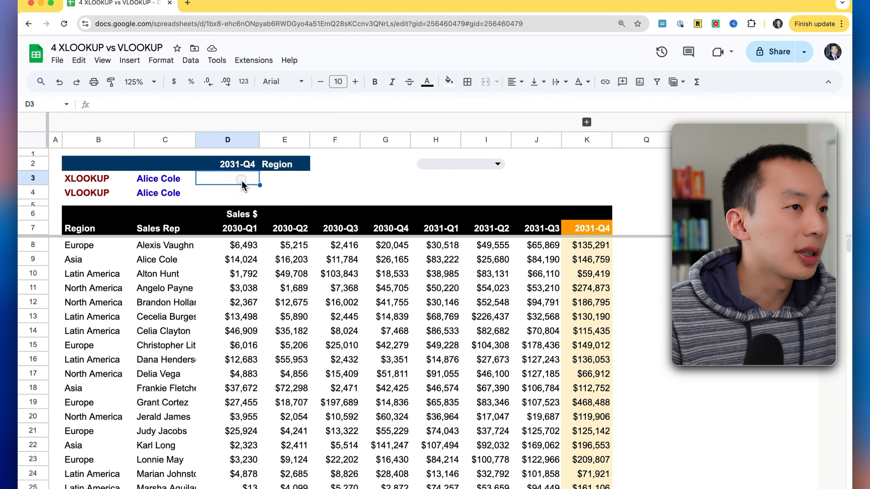
double_click(242, 182)
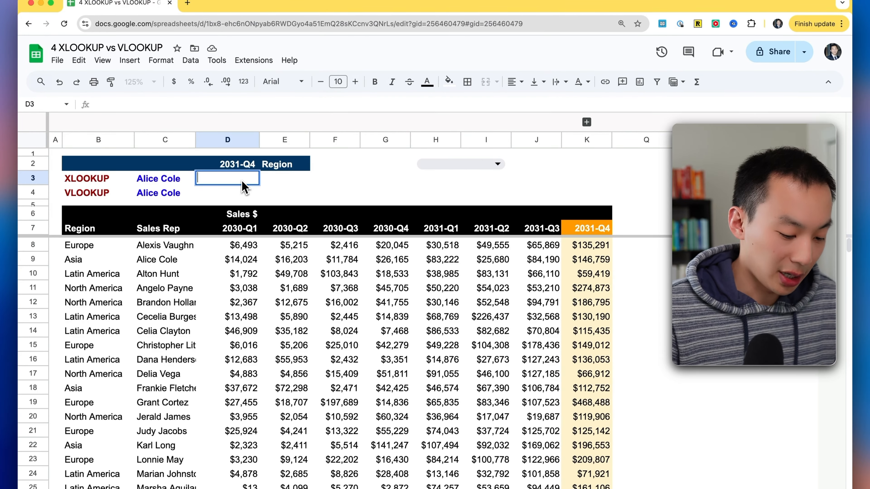
type("=xl")
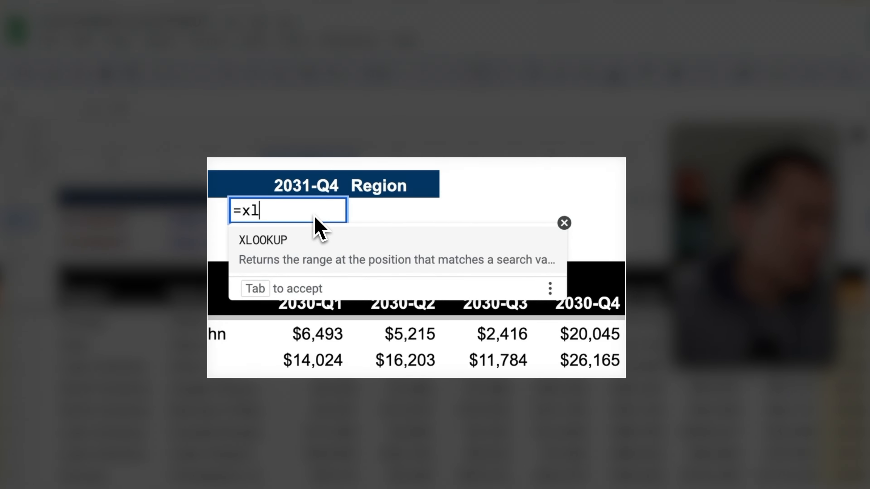
key("Tab")
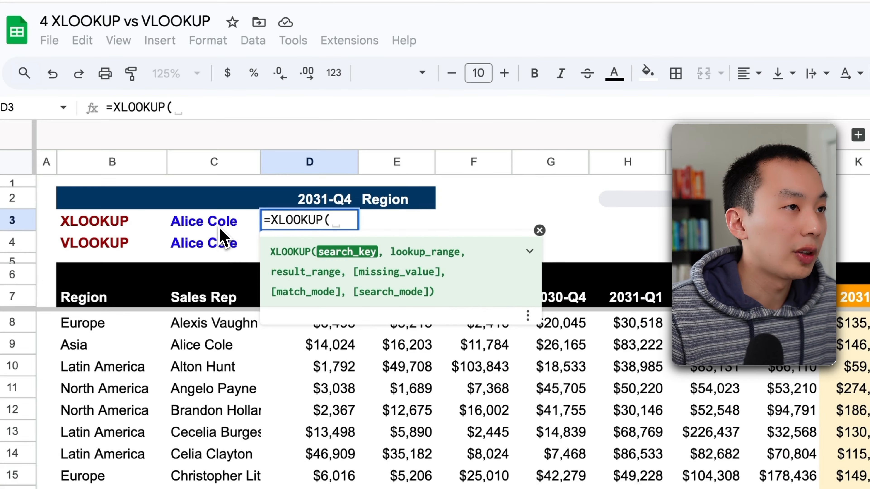
left_click(216, 226)
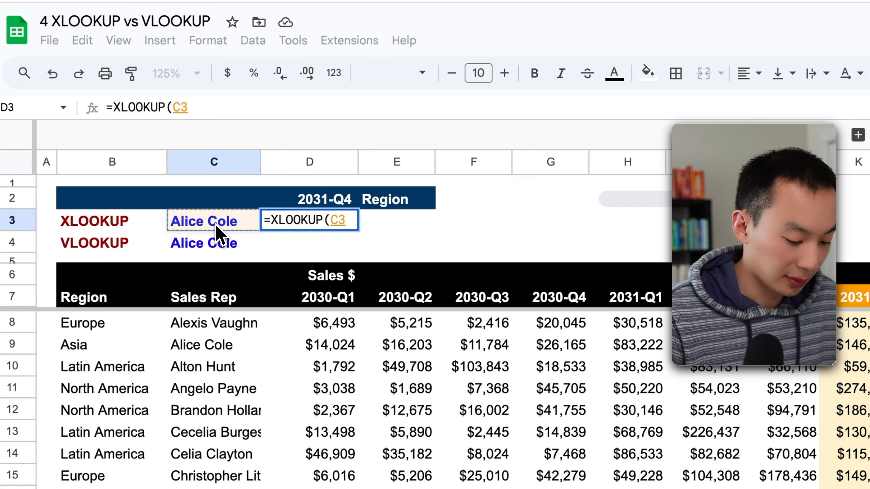
type(",")
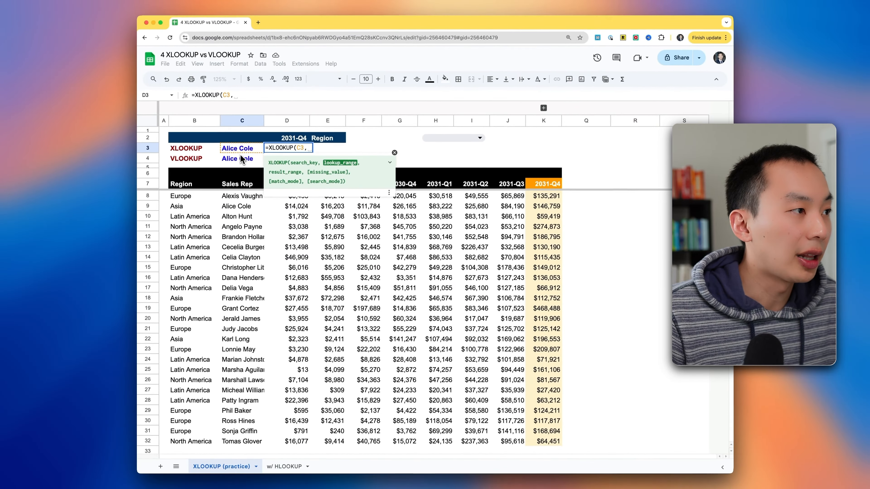
- Complete the XLOOKUP in D3 with lookup range C8:C32 and the 2031-Q4 values K8:K32 as the result range
left_click(245, 197)
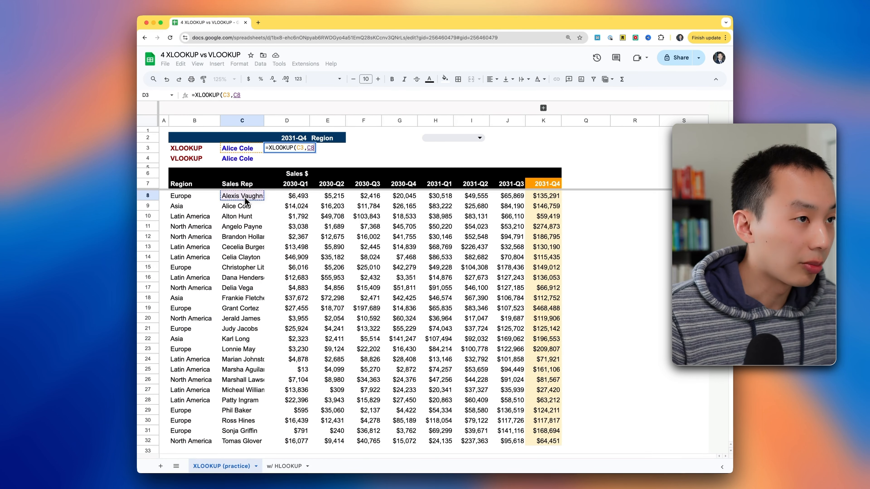
key("super+shift+Down")
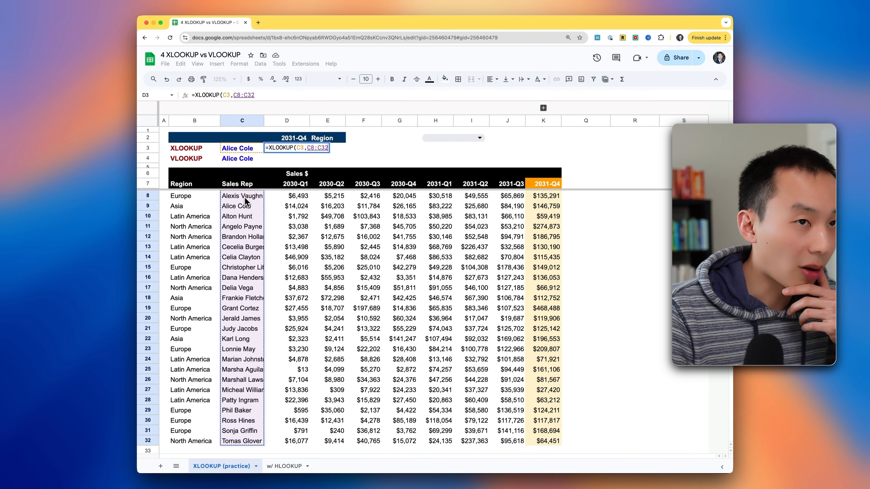
type(",C8:C32,")
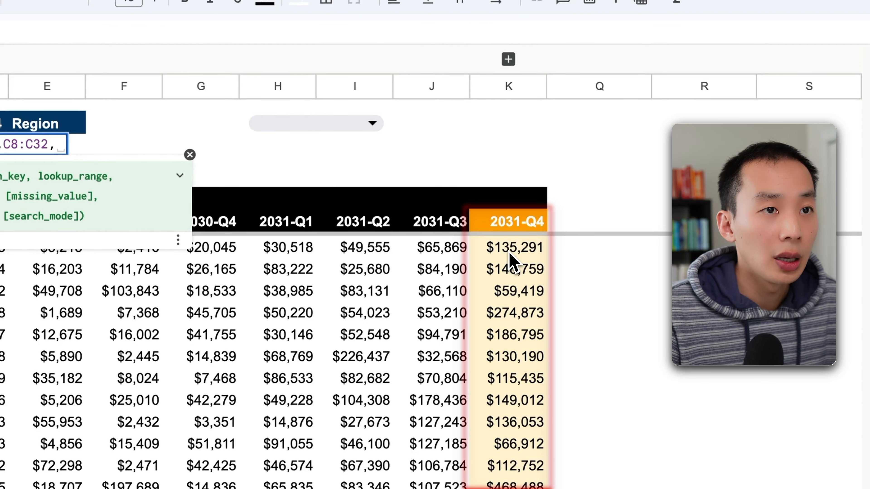
left_click(509, 254)
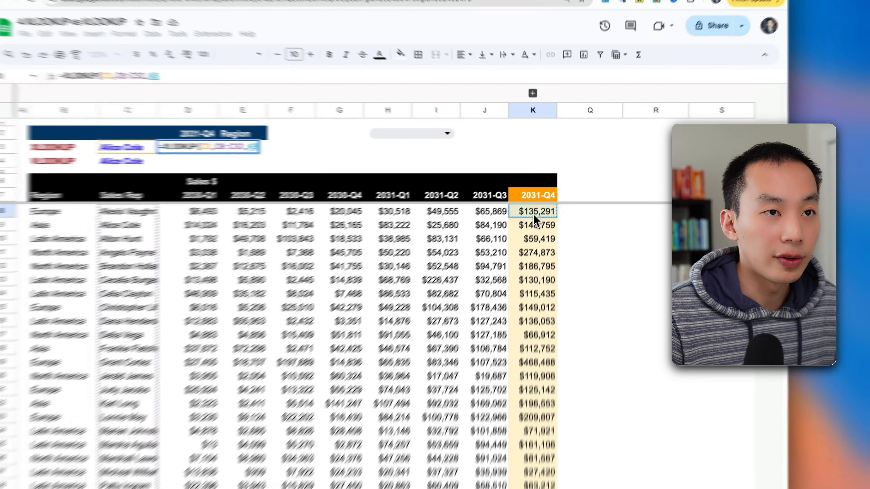
key("super+shift+Down")
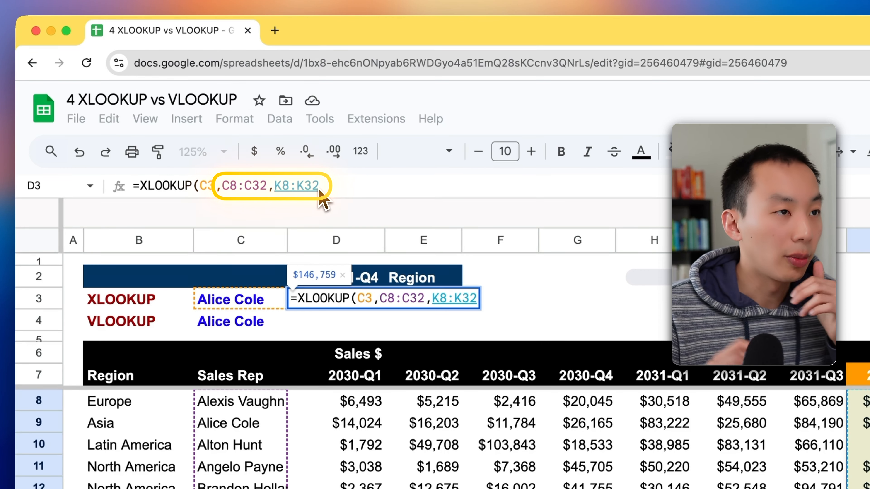
key("Return")
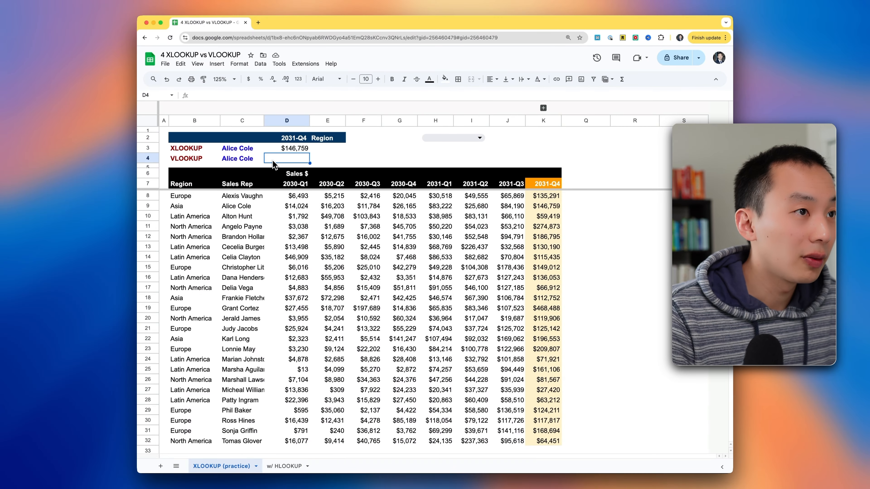
- Start a VLOOKUP formula in cell D4 with C4 as the search key and C7:K32 as the range
type("=vl")
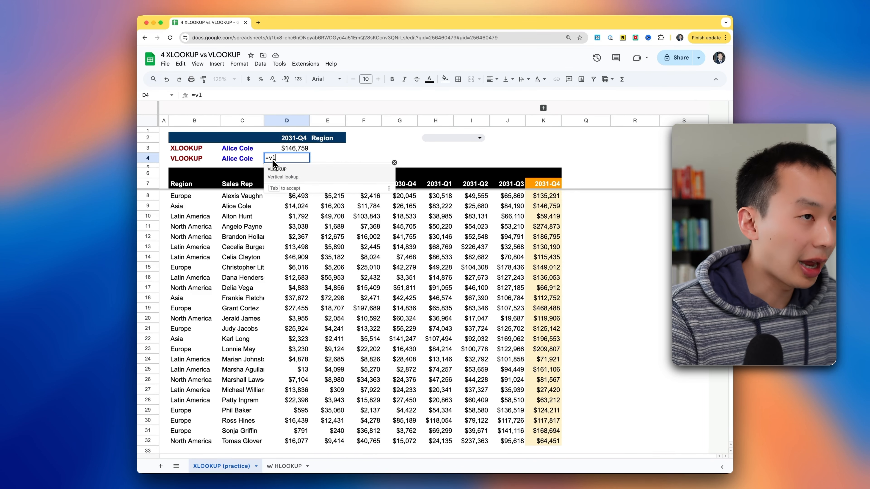
key("Tab")
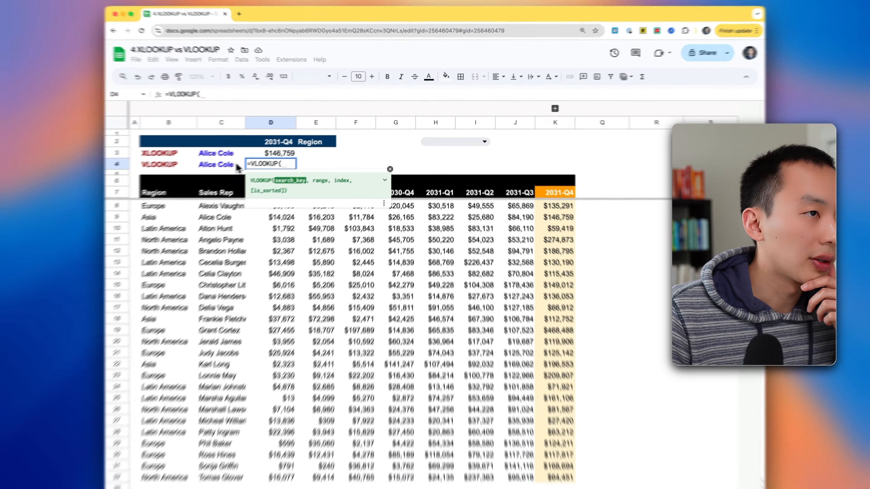
left_click(248, 160)
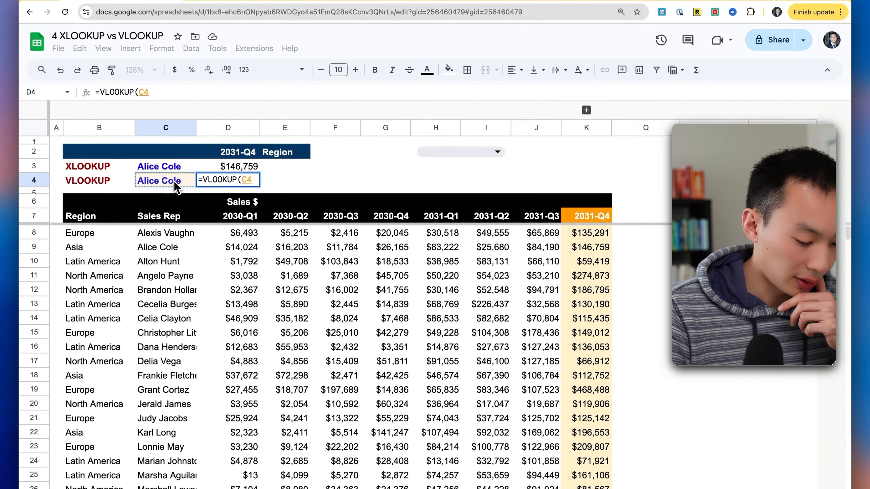
type(",")
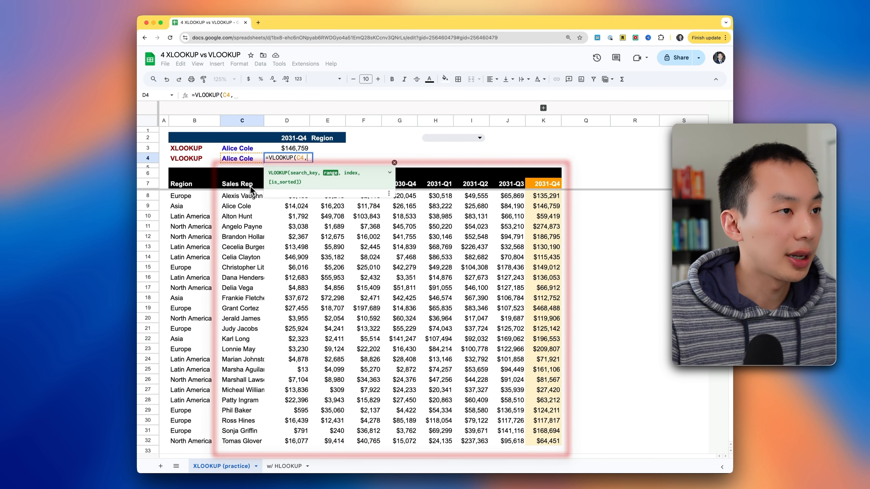
left_click(247, 188)
left_click_drag(247, 188, 552, 444)
type(",")
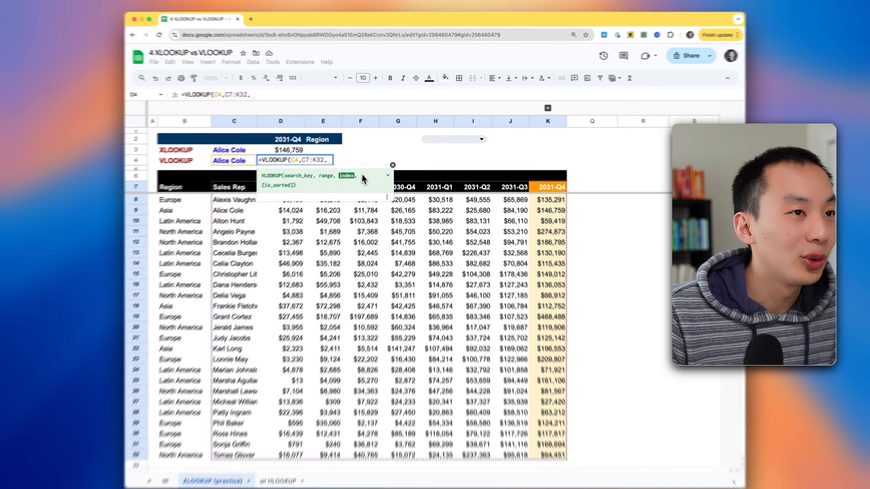
- Finish the VLOOKUP in D4 with column index 9 and false for is_sorted
left_click(394, 163)
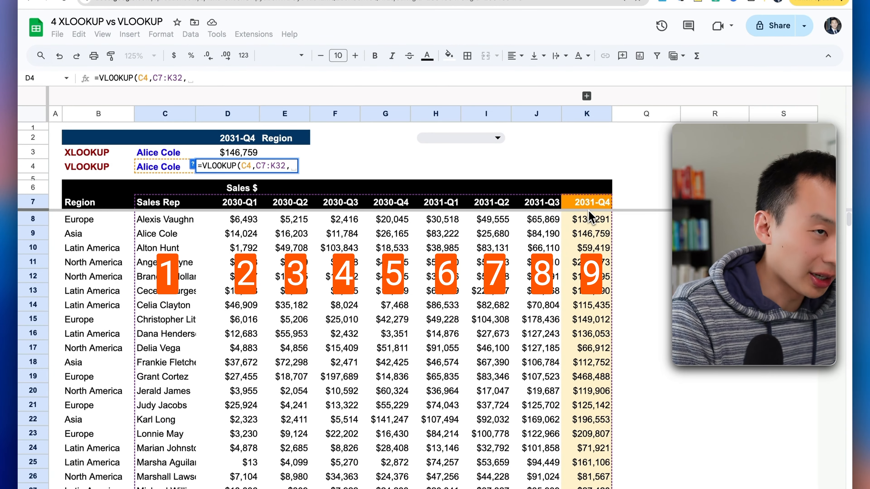
type("9")
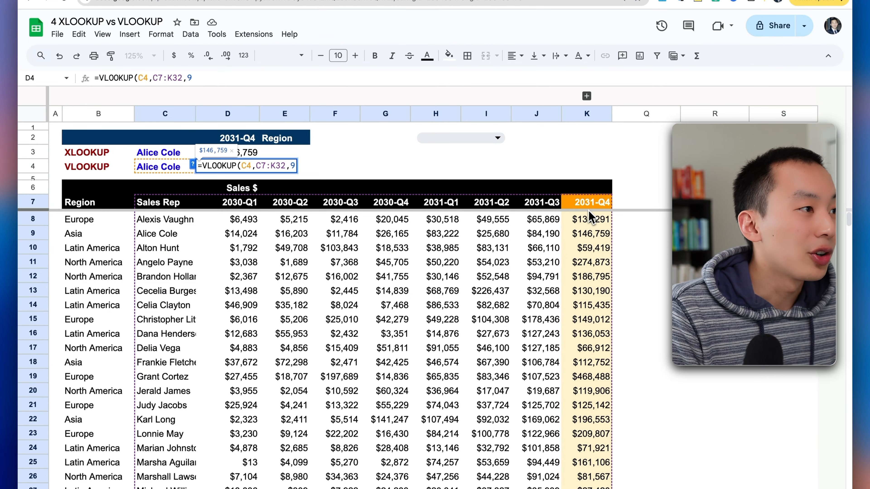
type(",false)")
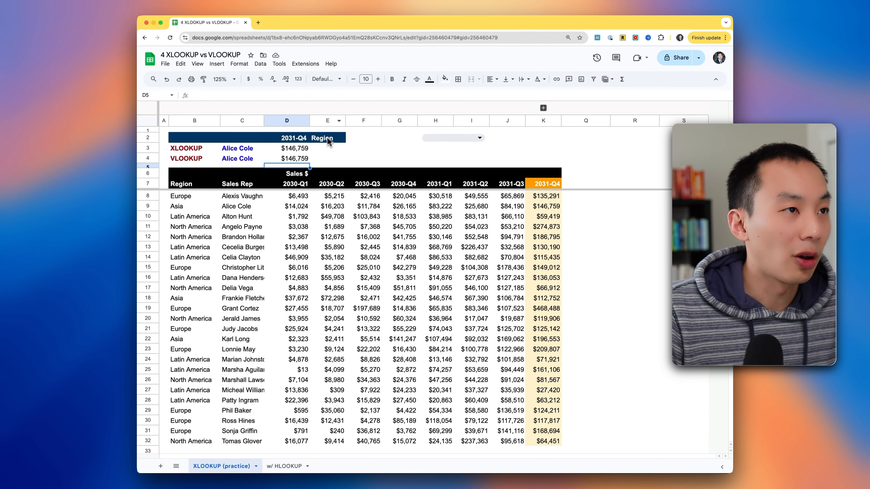
- Inspect the XLOOKUP formula in D3 and the VLOOKUP formula in D4 to compare their arguments
double_click(302, 150)
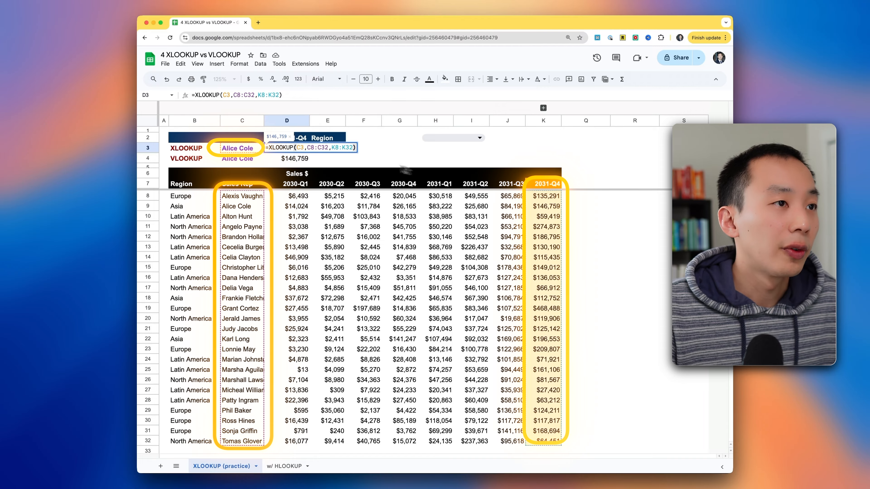
key("Escape")
double_click(297, 160)
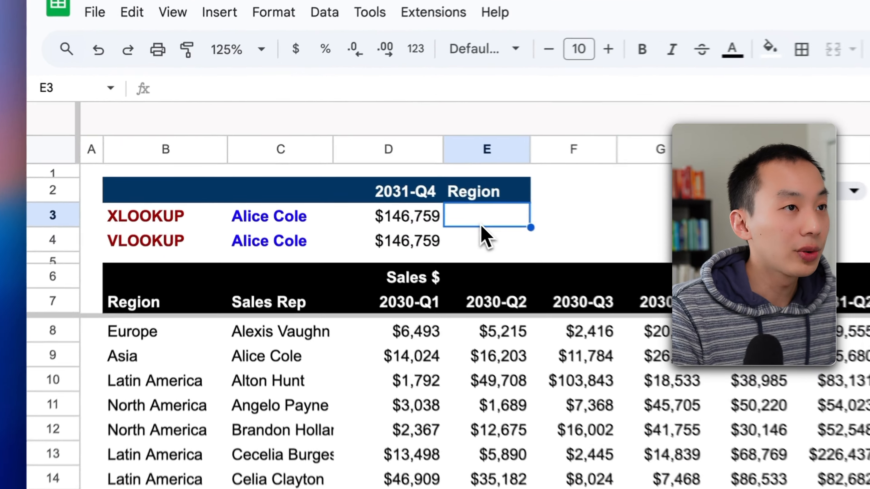
- Enter an XLOOKUP in E3 that searches for C3 in C8:C32 and returns the region from B8:B32
type("=xl")
key("Tab")
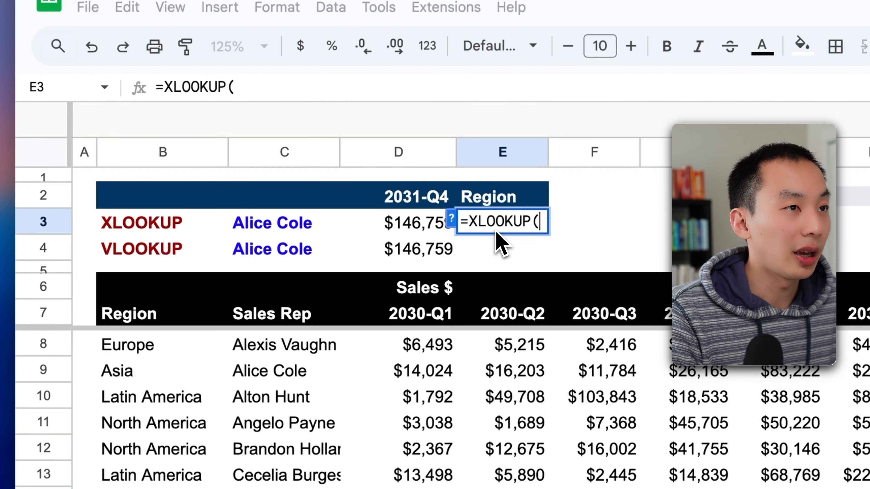
left_click(306, 231)
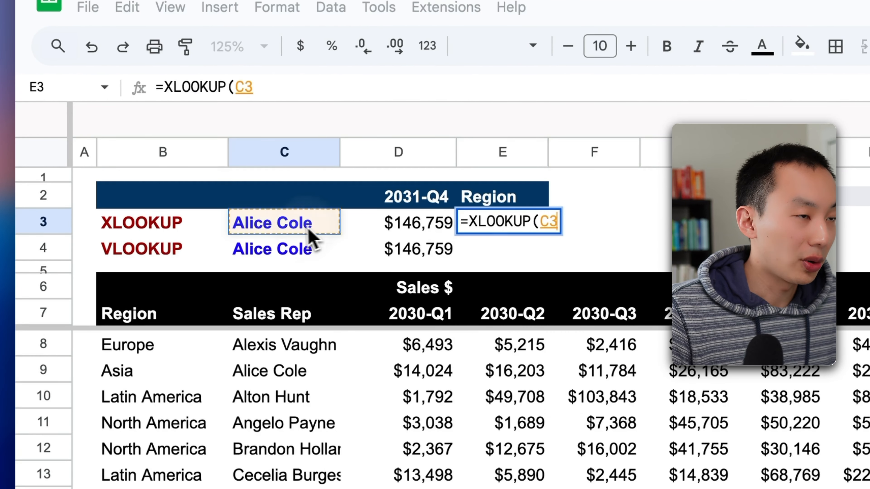
type(",")
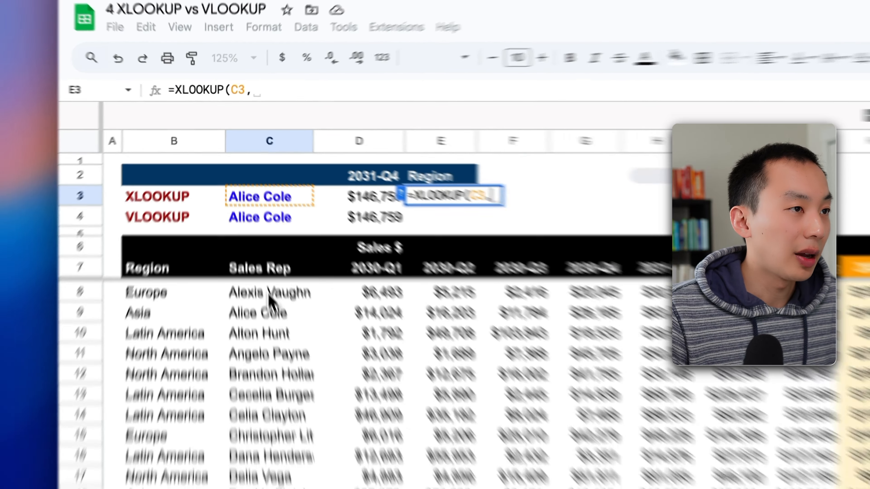
left_click(284, 344)
left_click_drag(244, 208, 240, 483)
type(",")
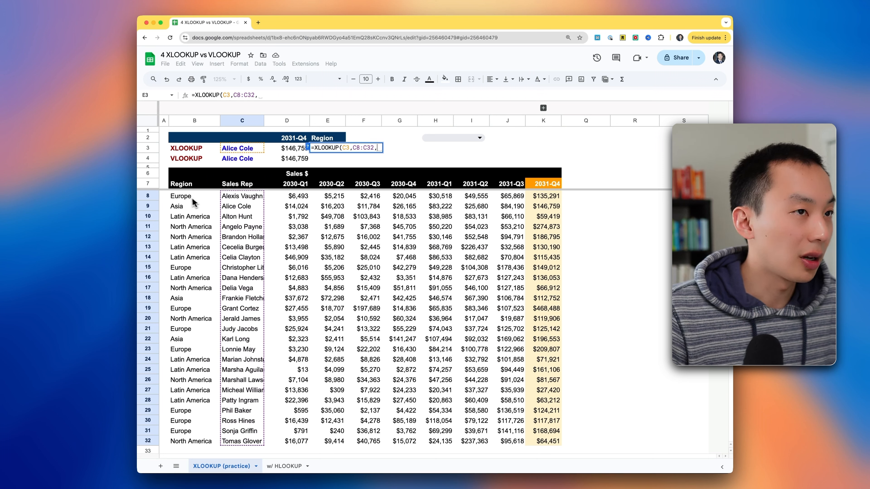
left_click_drag(191, 201, 195, 442)
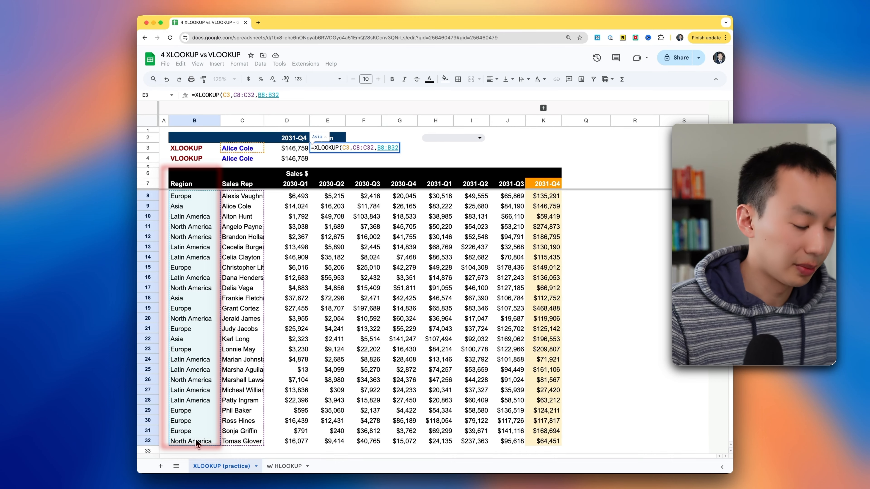
key("Return")
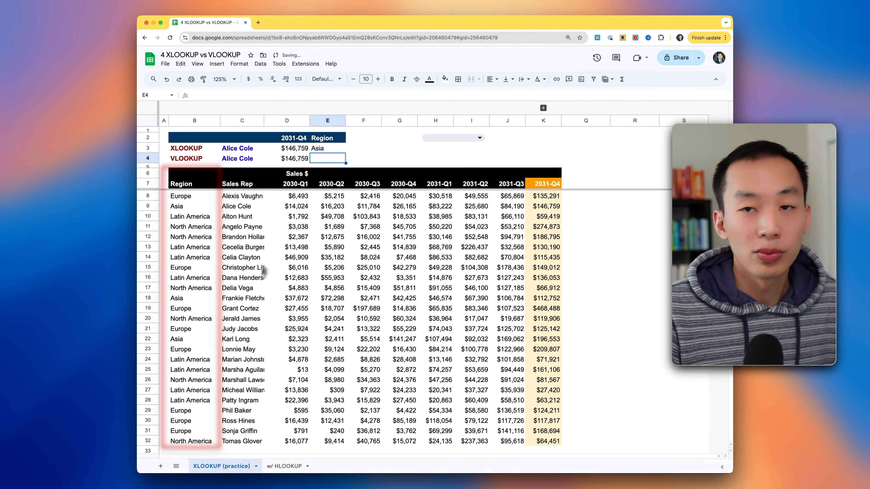
left_click_drag(218, 206, 266, 213)
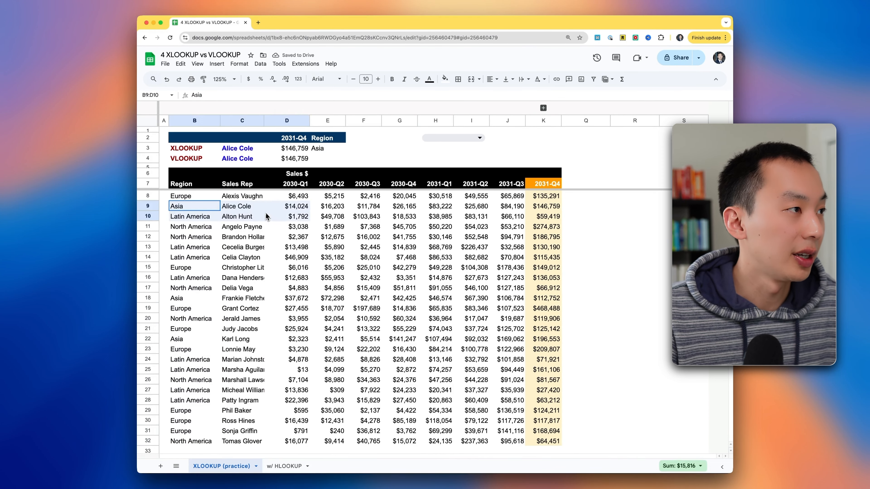